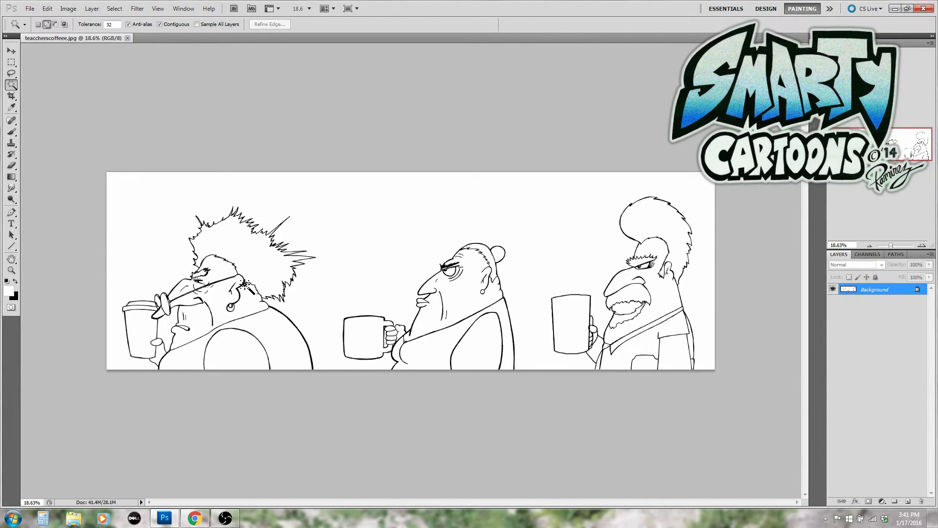
Try to select the left character's face and hand areas with the Magic Wand Tool, and clear the selection
right_click(13, 86)
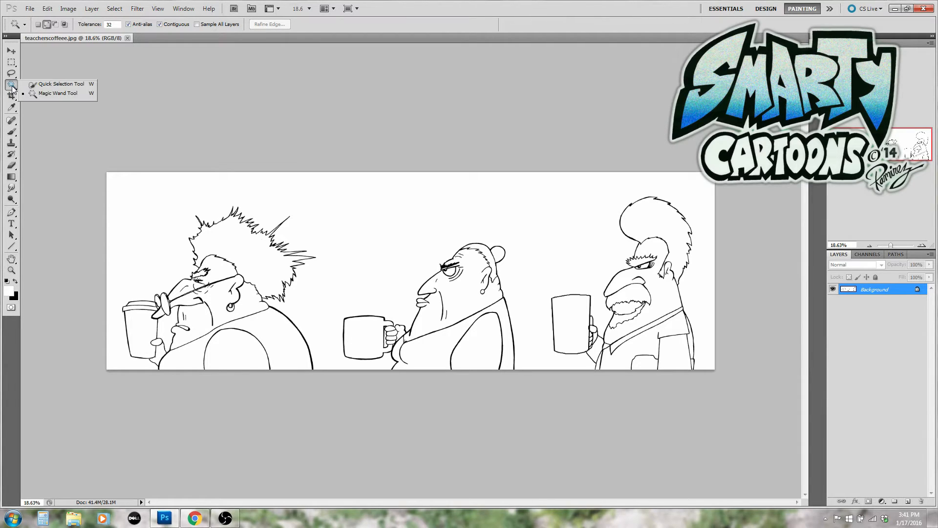
click(54, 94)
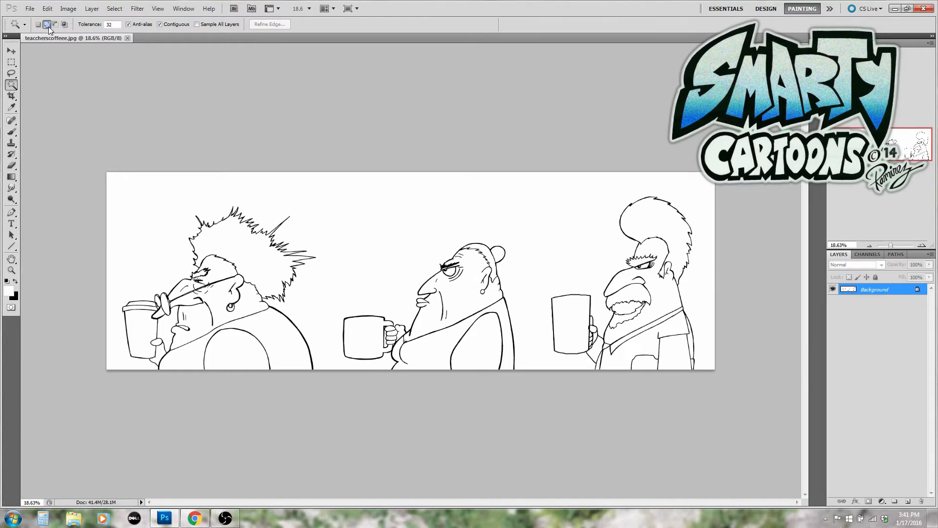
click(220, 278)
key(ctrl+plus)
scroll(233, 260, up, 5)
drag(440, 505, 388, 503)
click(373, 314)
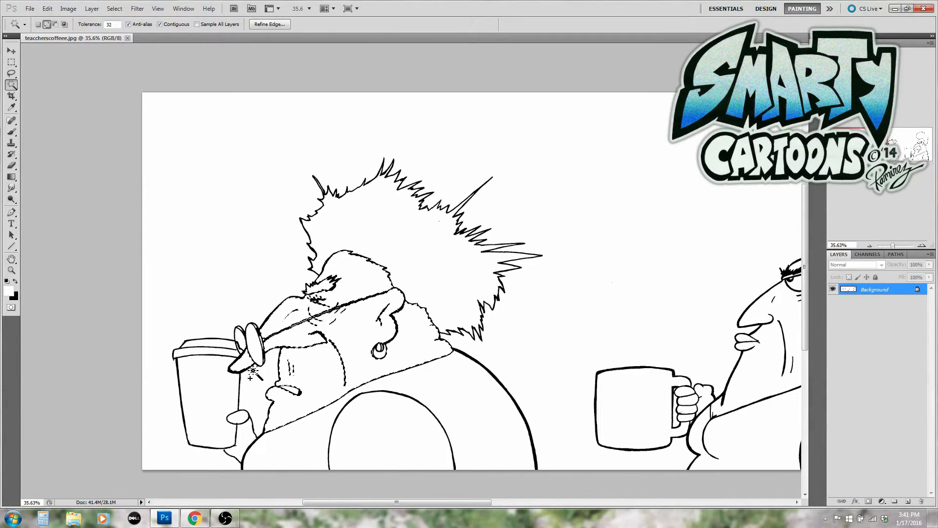
click(244, 418)
click(244, 436)
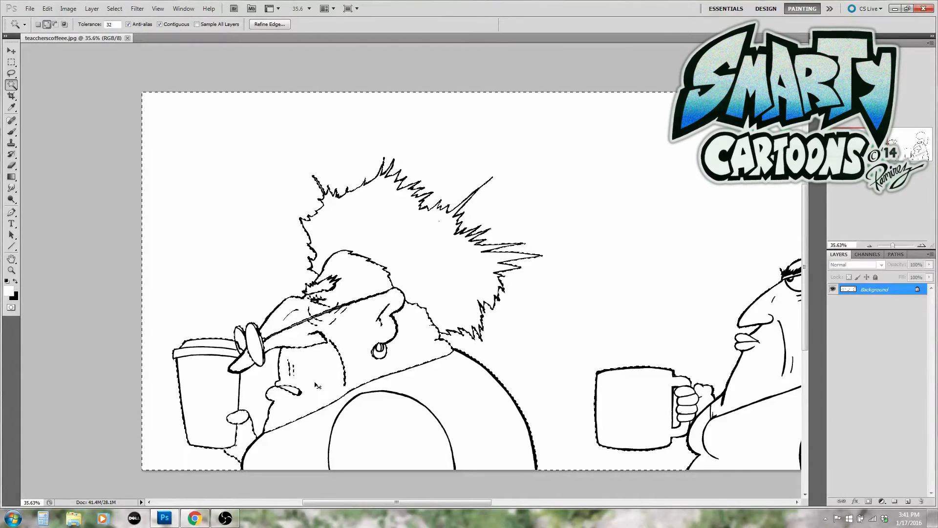
key(ctrl+d)
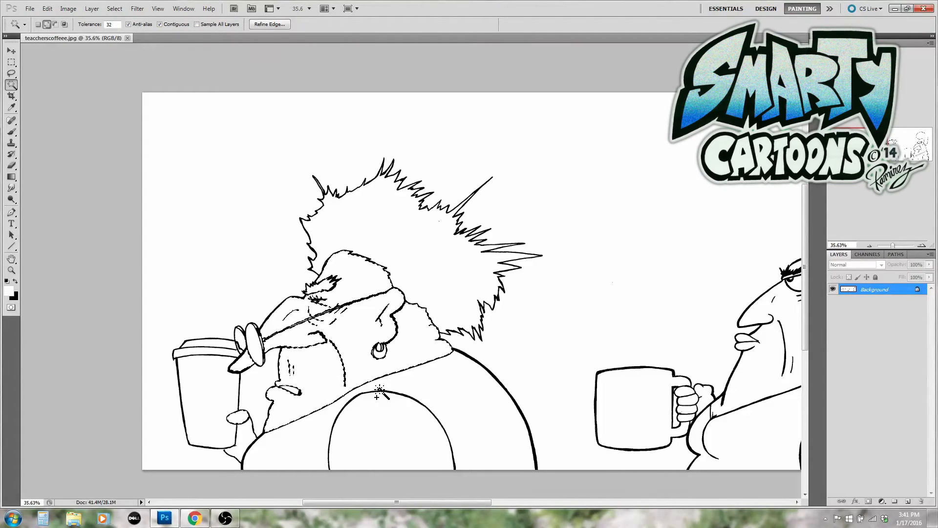
key(ctrl+d)
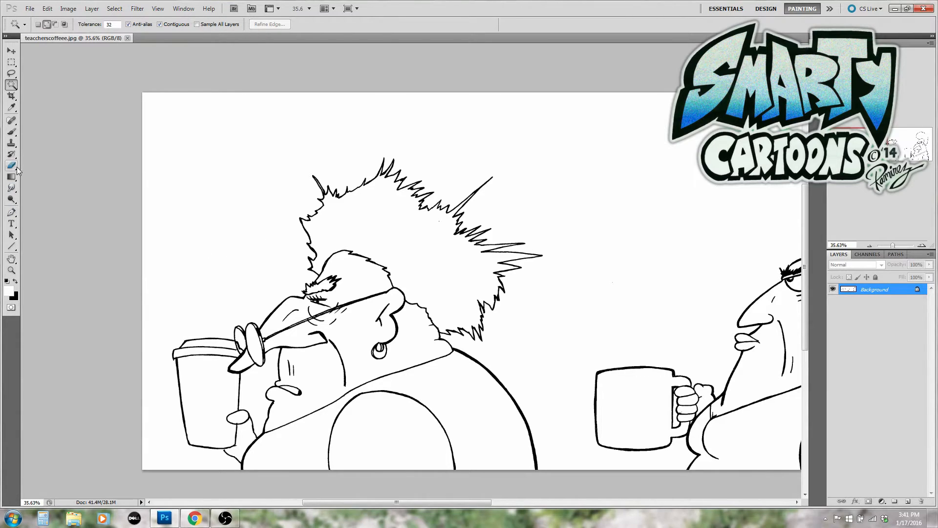
Close the outline gap at the left character's wrist under the cup with black Brush strokes and tidy it with white
click(12, 132)
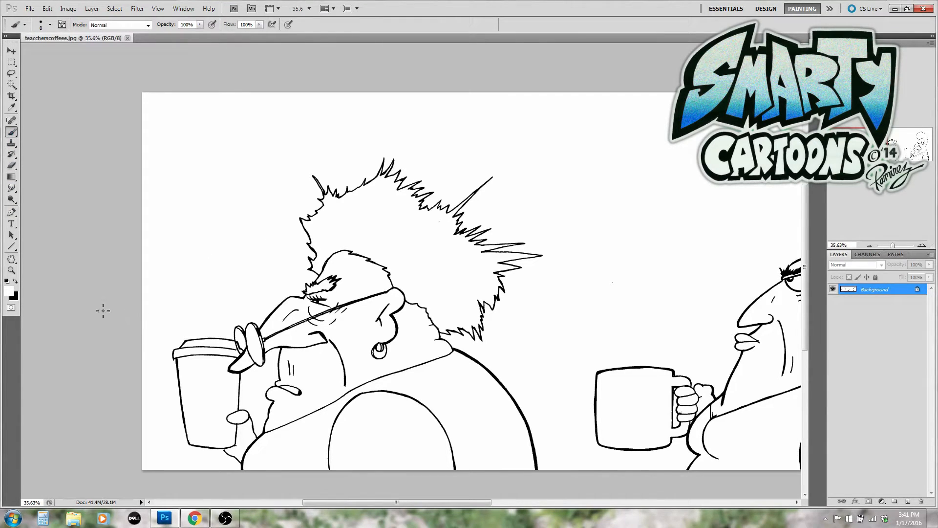
click(15, 281)
scroll(220, 404, up, 9)
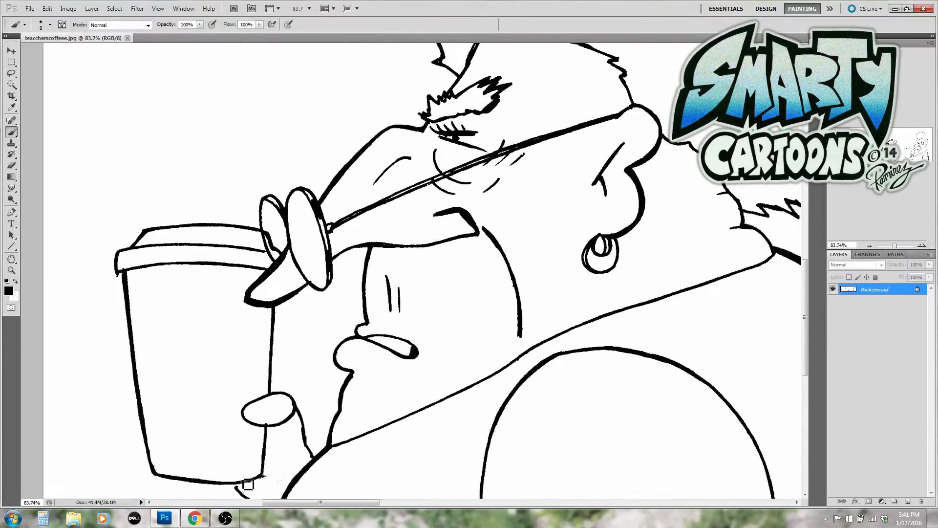
drag(238, 487, 236, 484)
scroll(258, 460, down, 1)
click(15, 282)
mouse_move(288, 490)
mouse_down()
mouse_move(266, 479)
mouse_move(279, 489)
mouse_move(289, 481)
mouse_up()
scroll(286, 479, down, 1)
mouse_move(286, 428)
mouse_down()
mouse_move(269, 431)
mouse_move(286, 428)
mouse_up()
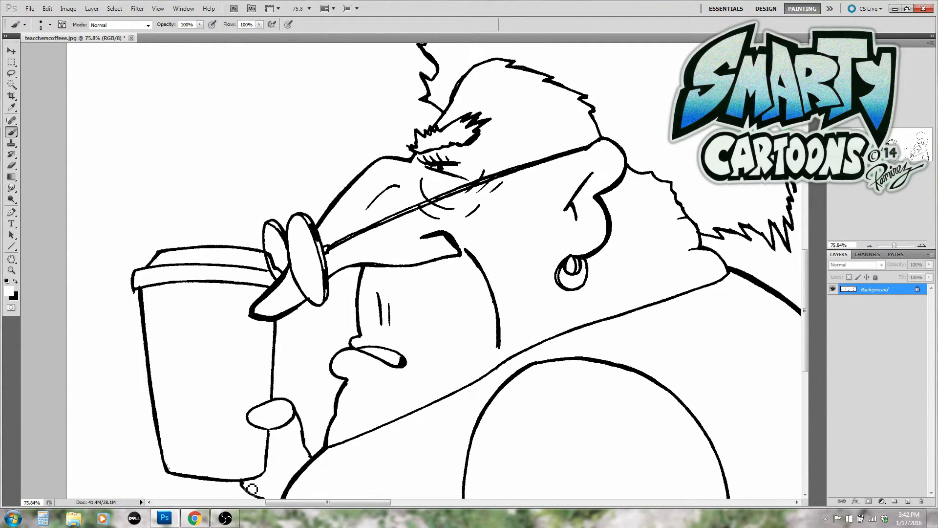
Float the drawing in its own window, enlarge it to fill the workspace and place it clear of the tools
scroll(485, 394, down, 3)
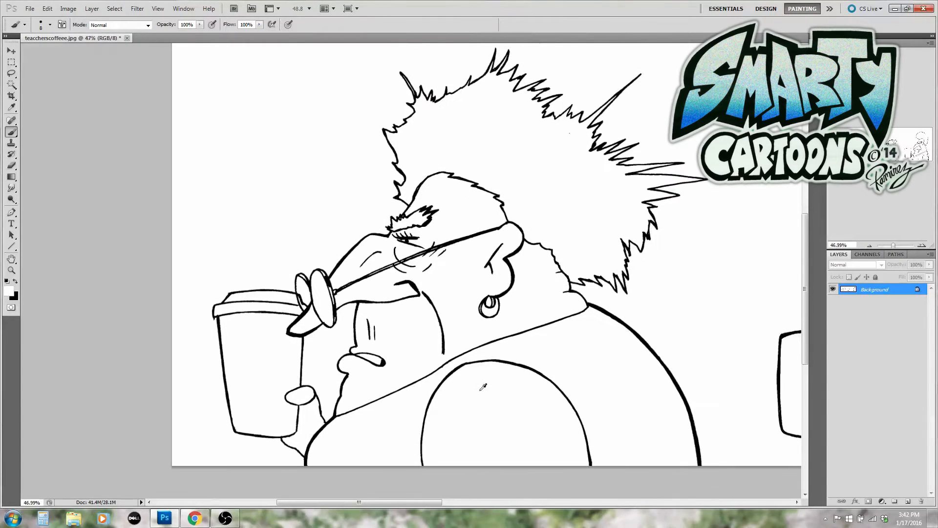
scroll(485, 394, down, 1)
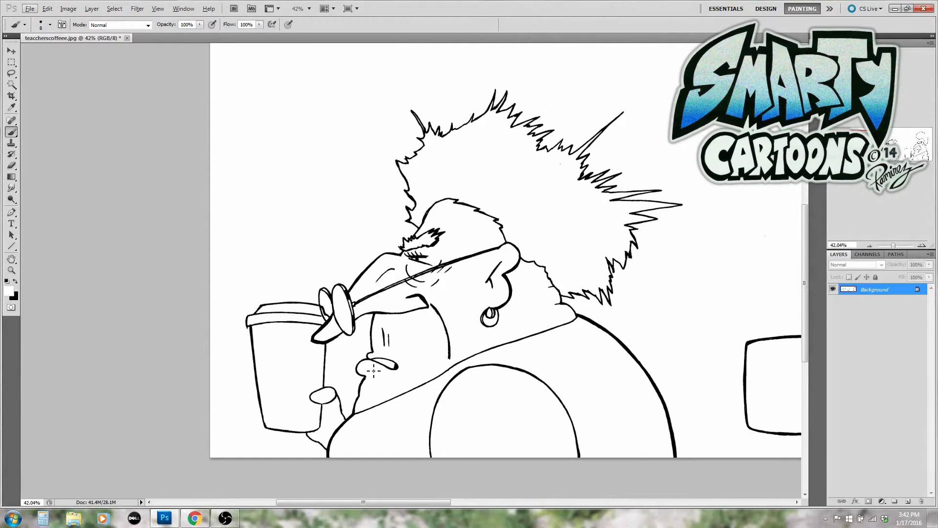
key(w)
key(alt+w)
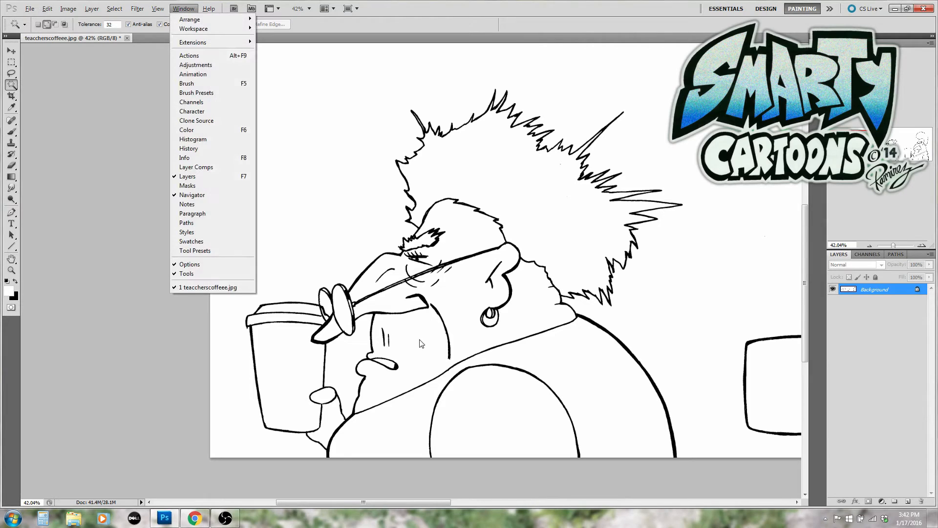
drag(379, 41, 376, 52)
key(b)
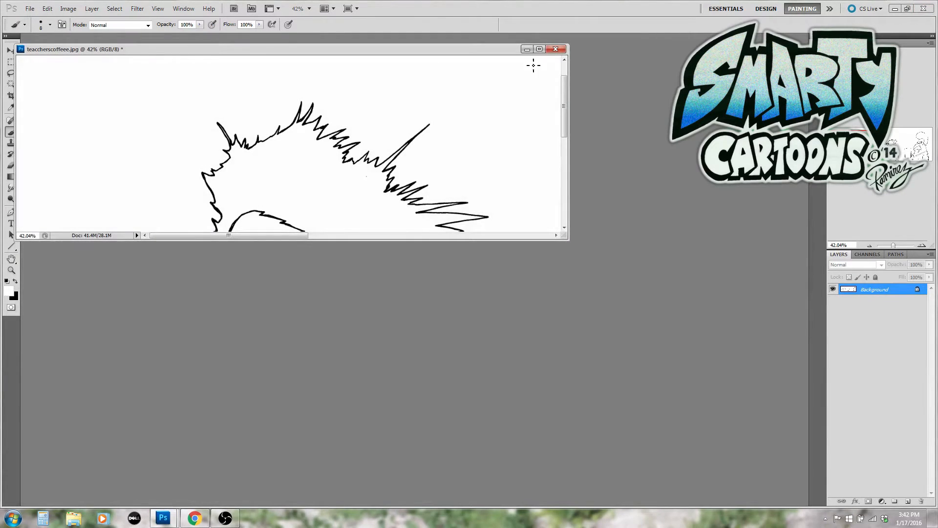
click(540, 49)
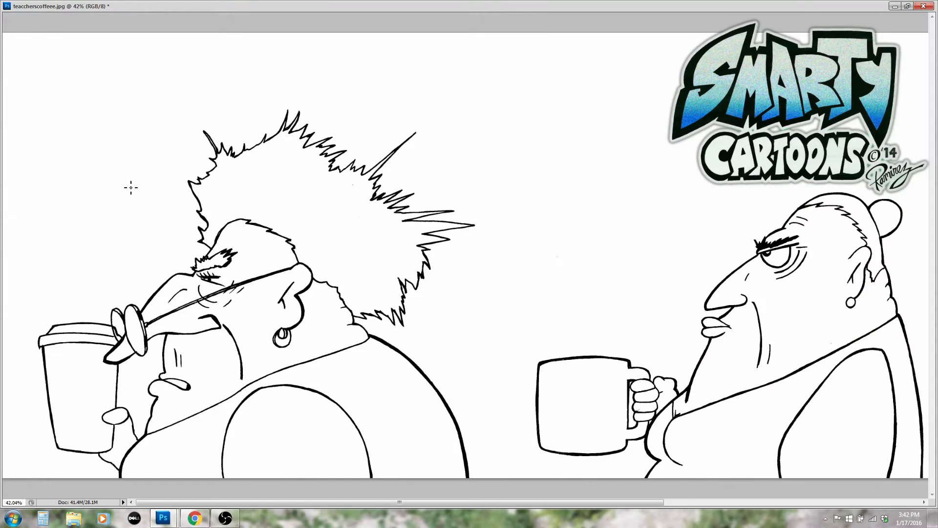
click(908, 5)
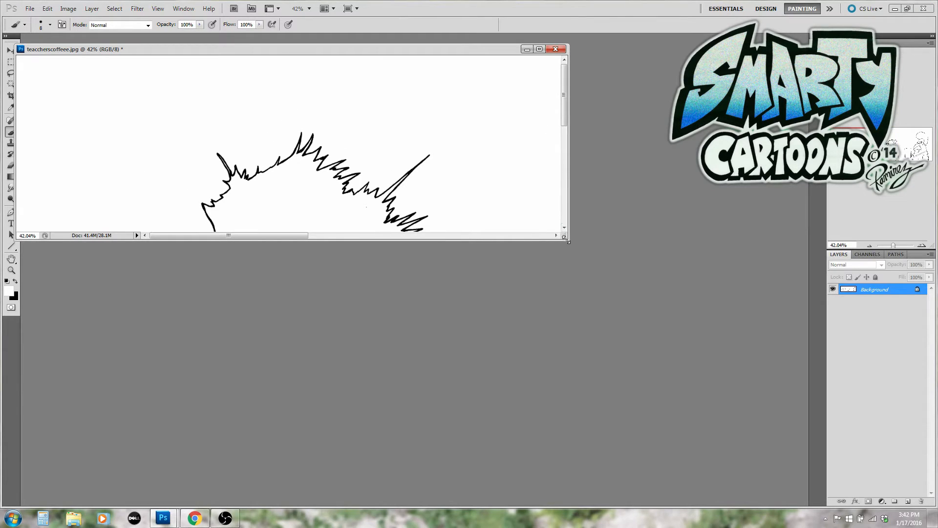
mouse_move(566, 240)
mouse_down()
mouse_move(570, 348)
mouse_move(708, 405)
mouse_move(723, 436)
mouse_move(806, 494)
mouse_up()
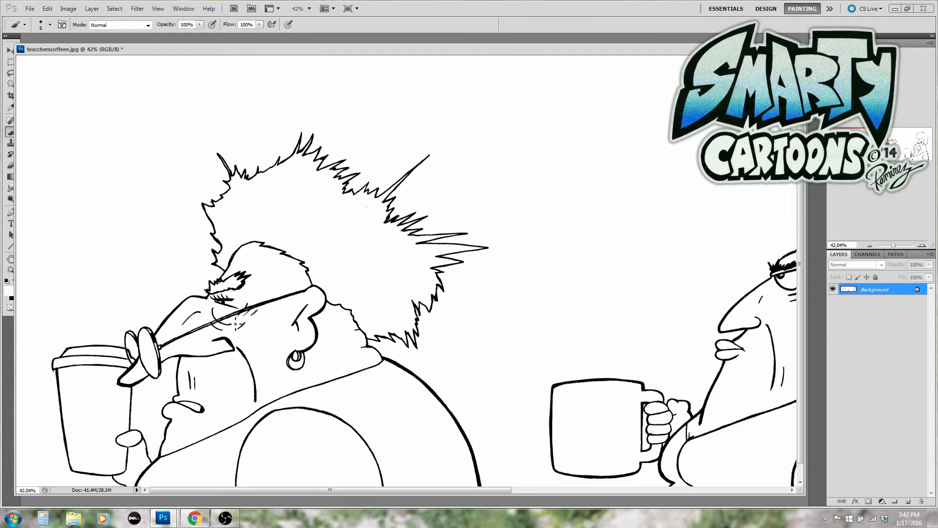
drag(57, 52, 91, 49)
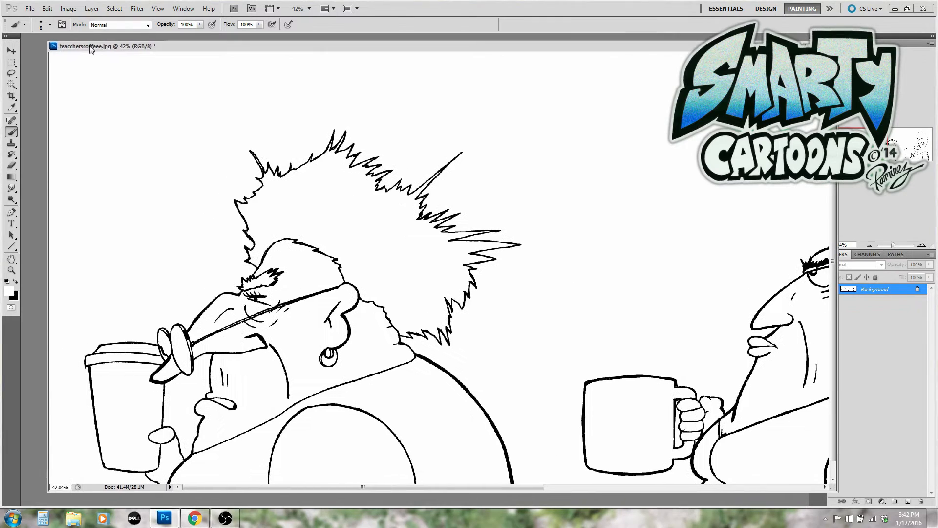
Select the left character's skin areas, including the face, neck, hand and arm, with the Magic Wand Tool
key(v)
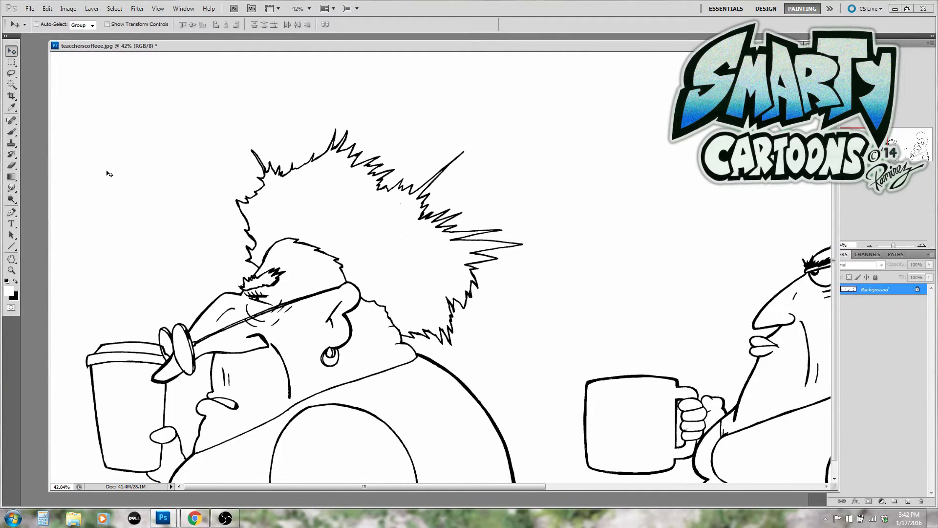
key(w)
click(374, 360)
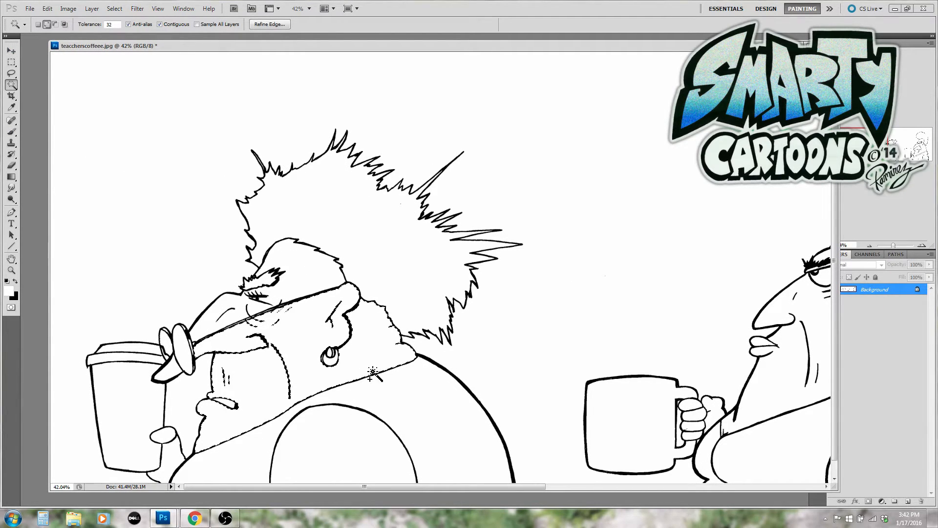
scroll(833, 322, down, 1)
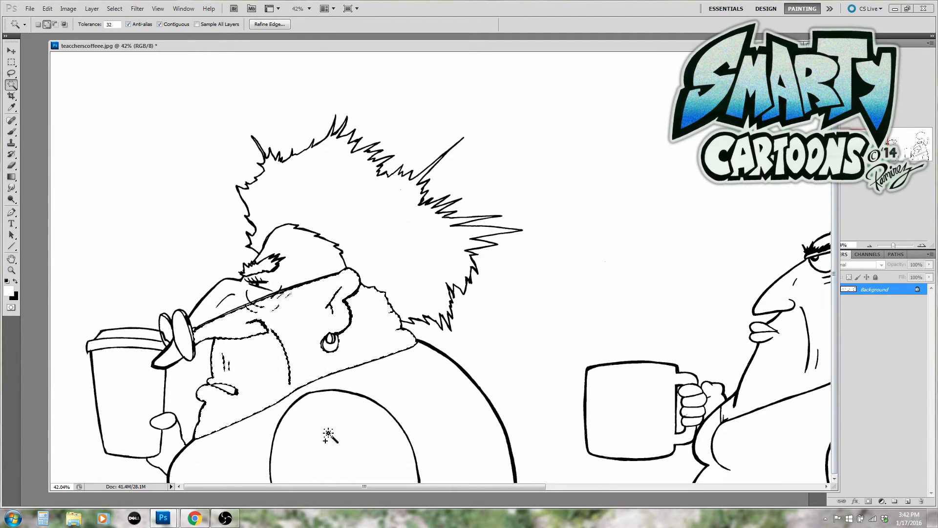
click(174, 441)
click(243, 295)
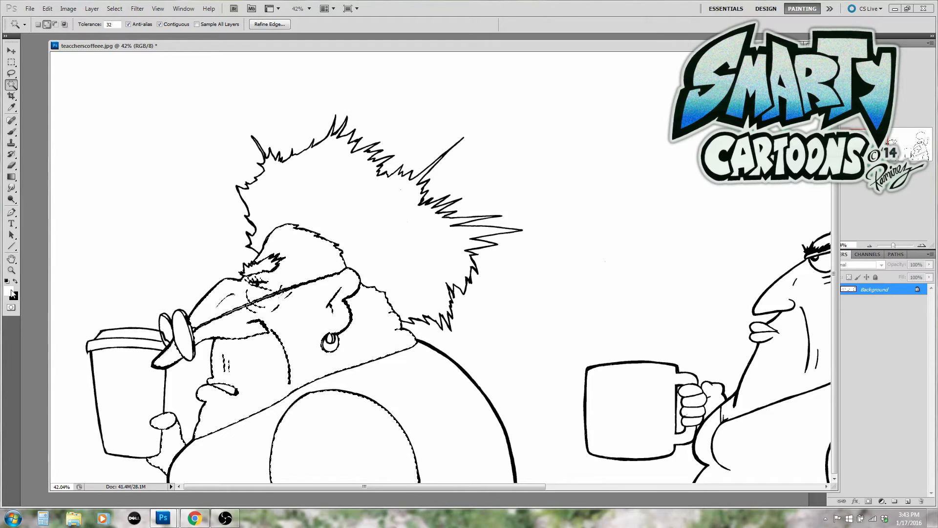
Set the foreground colour to the peach skin tone #e9bea9
key(i)
click(10, 292)
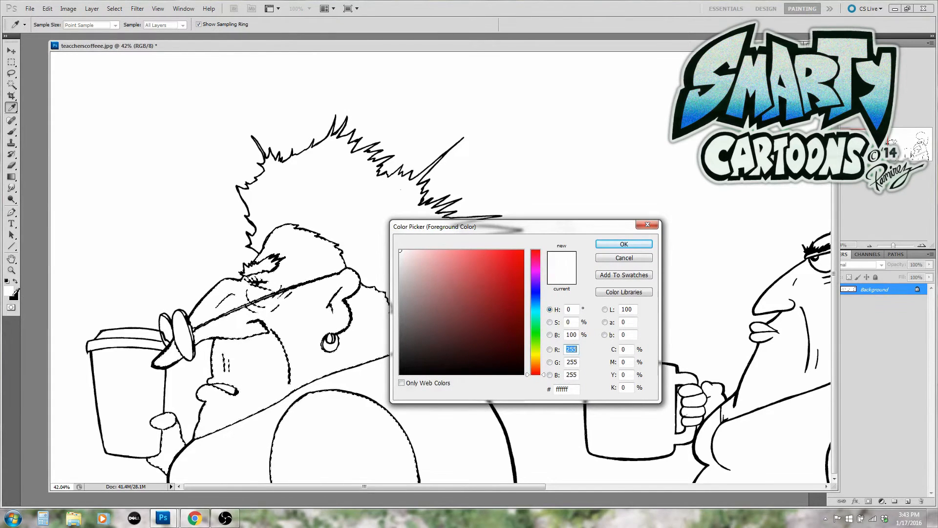
mouse_move(543, 373)
mouse_down()
mouse_move(548, 262)
mouse_move(548, 375)
mouse_move(549, 366)
mouse_up()
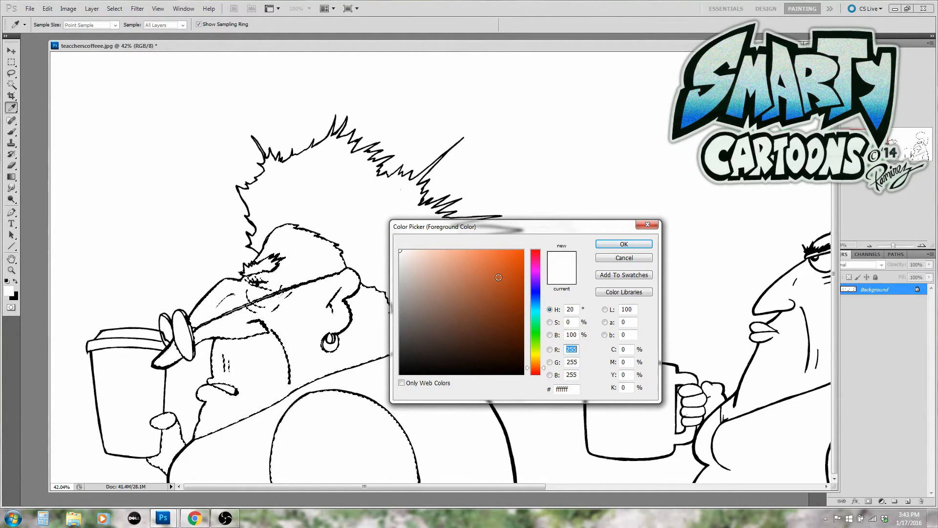
click(434, 260)
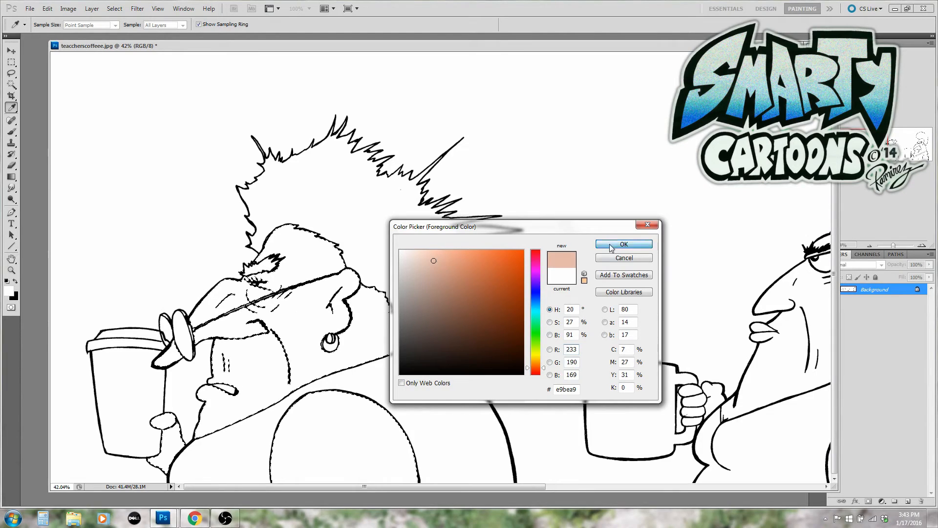
click(609, 244)
key(w)
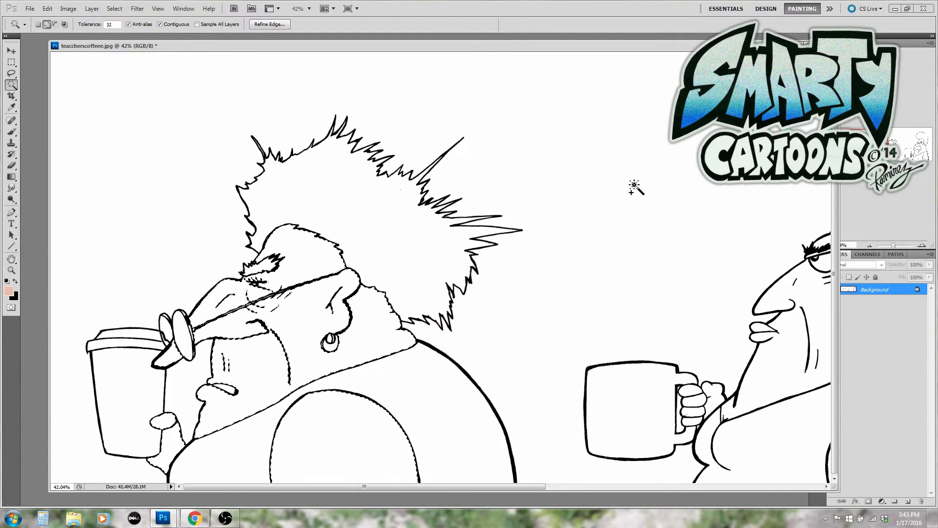
Match the background colour to the foreground by sampling the peach skin tone #e9bea9
click(16, 297)
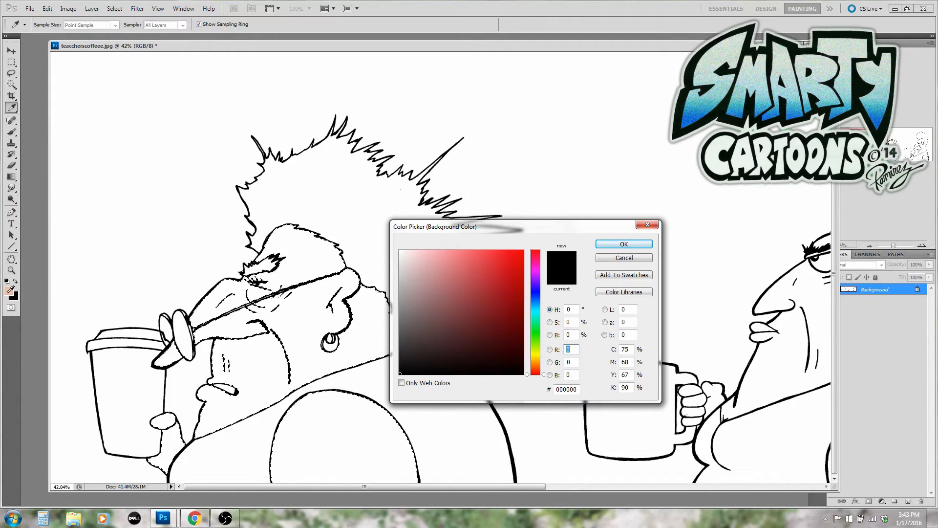
click(9, 291)
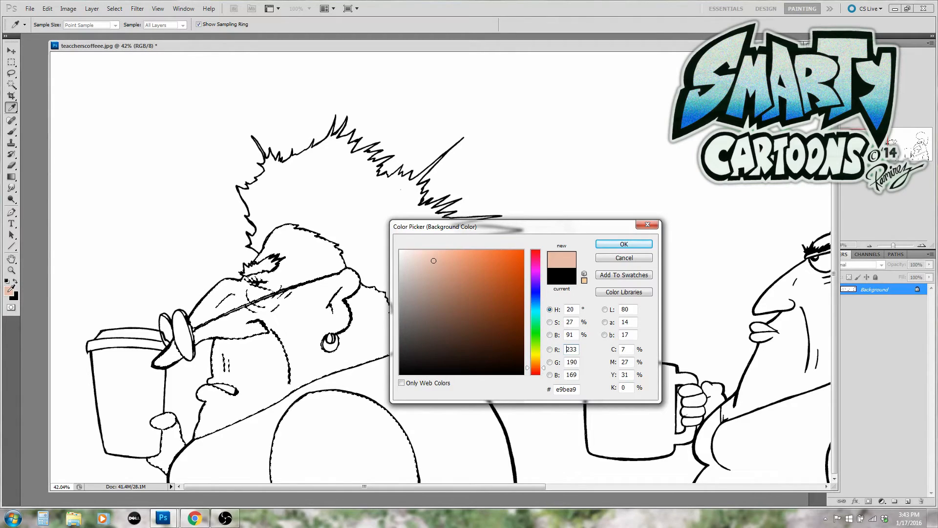
click(614, 244)
key(w)
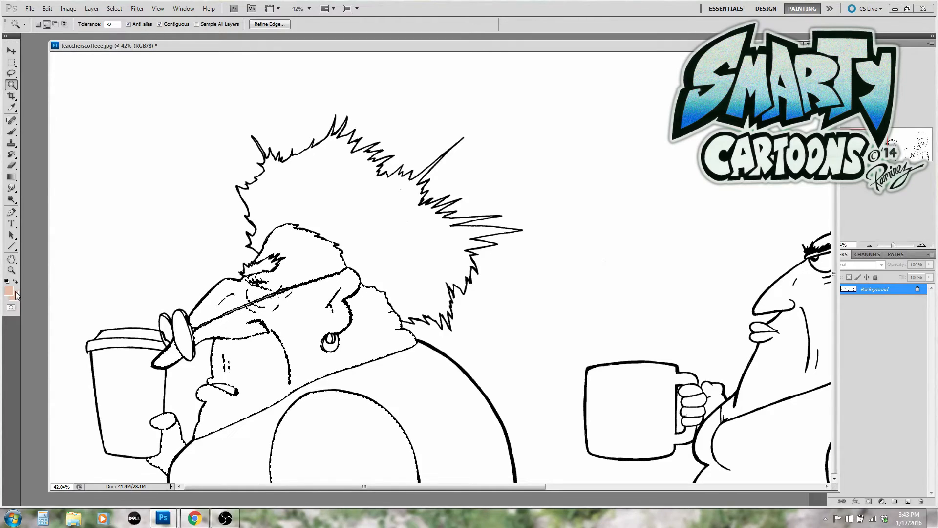
Fill the selected skin areas with a linear peach gradient running diagonally from above the forehead to the lower back
click(12, 178)
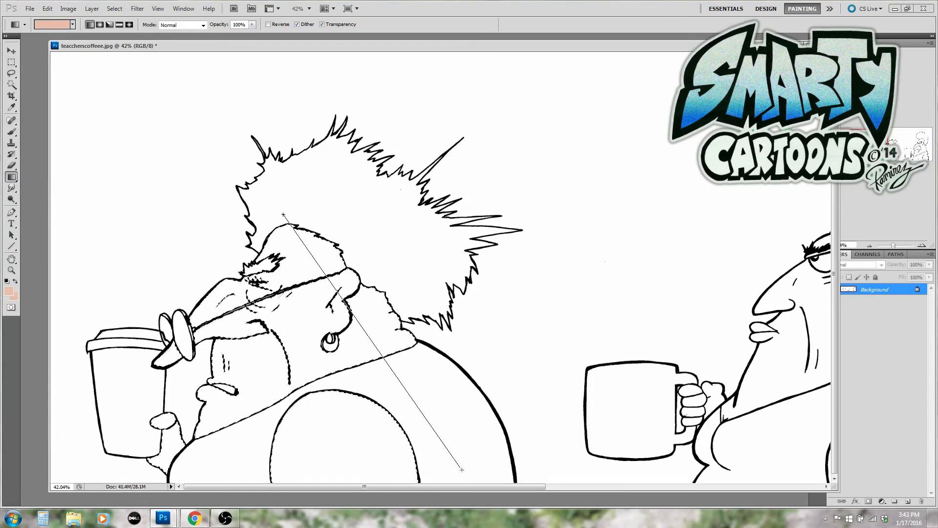
drag(463, 471, 466, 472)
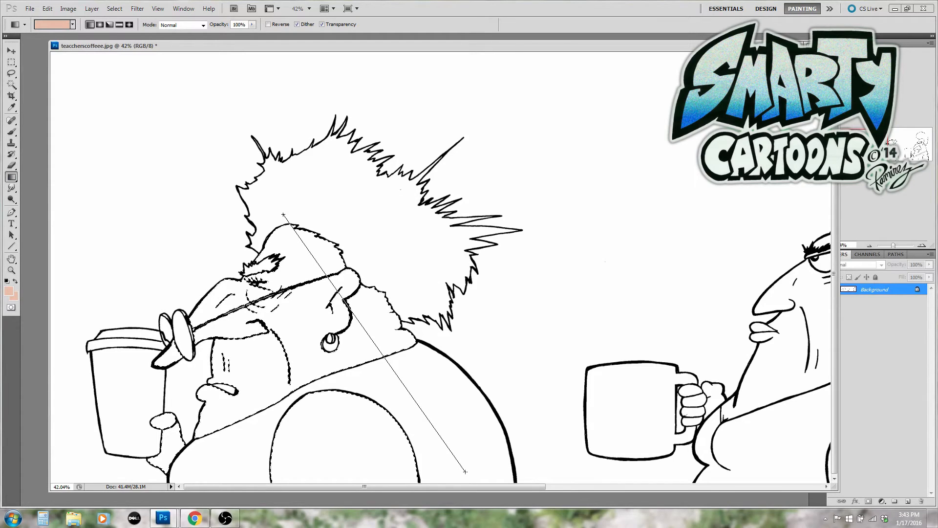
drag(467, 472, 466, 473)
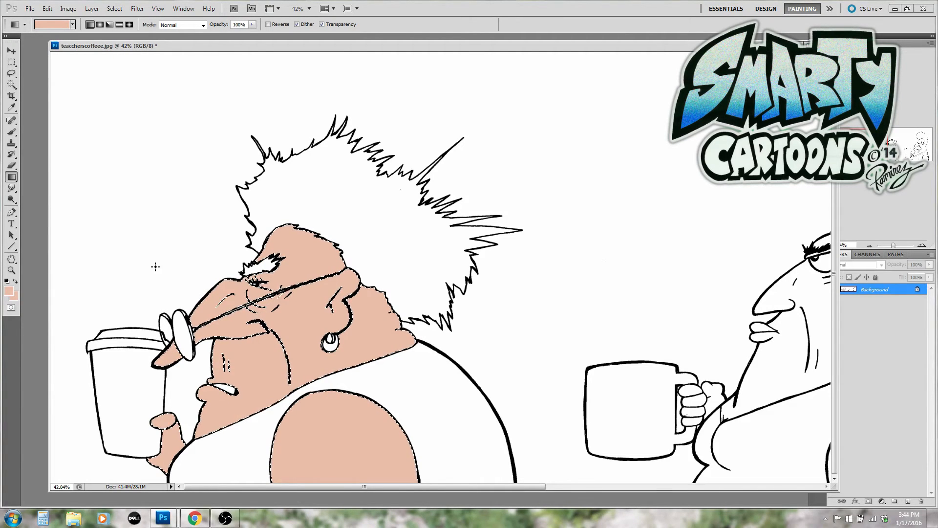
Set the foreground colour to a darker brown shade of the peach skin tone for shading
scroll(117, 270, down, 1)
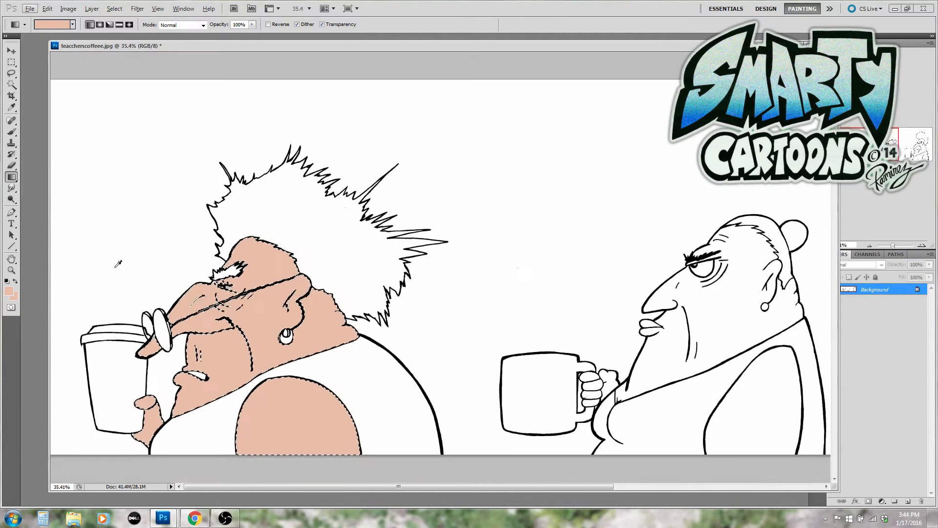
click(10, 292)
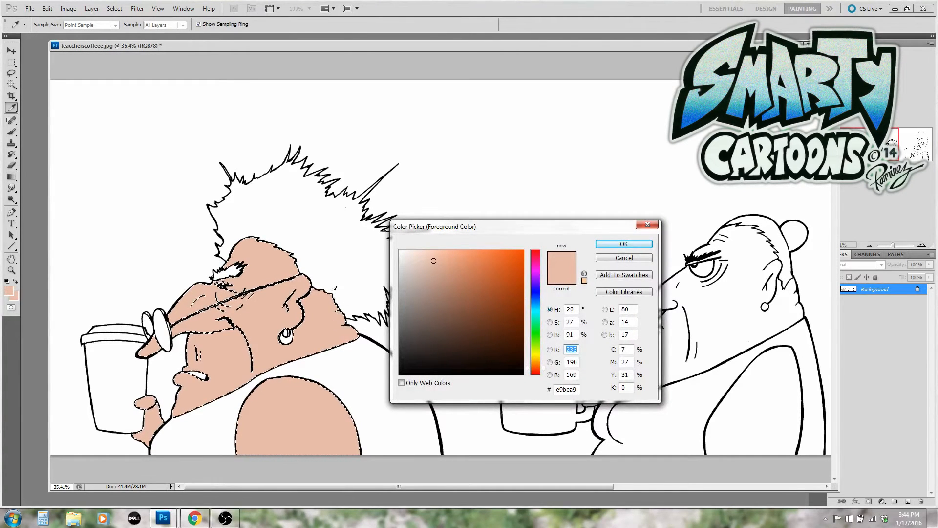
click(400, 251)
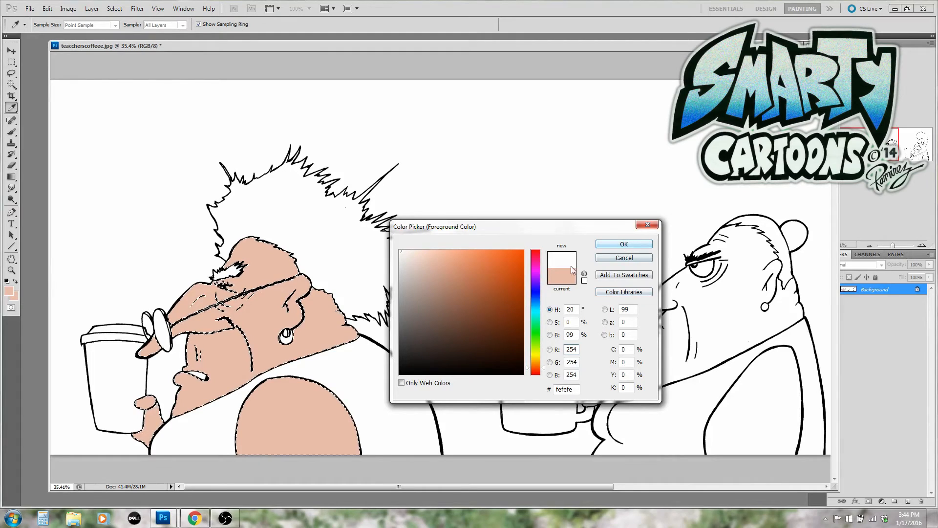
click(323, 321)
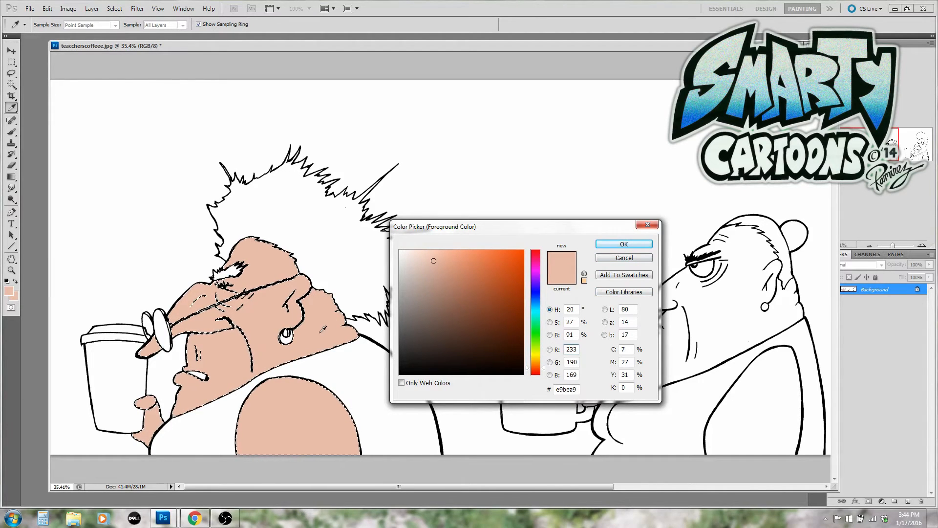
click(461, 279)
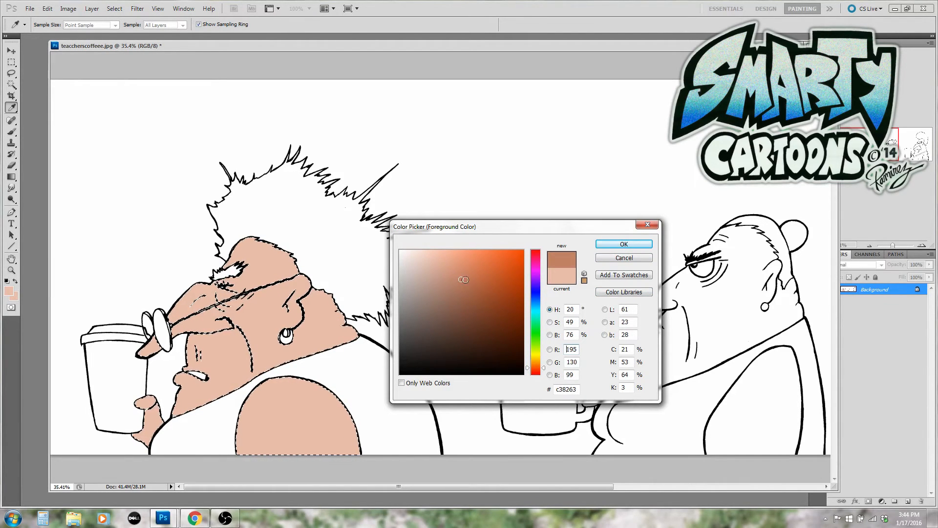
click(462, 288)
click(624, 244)
key(g)
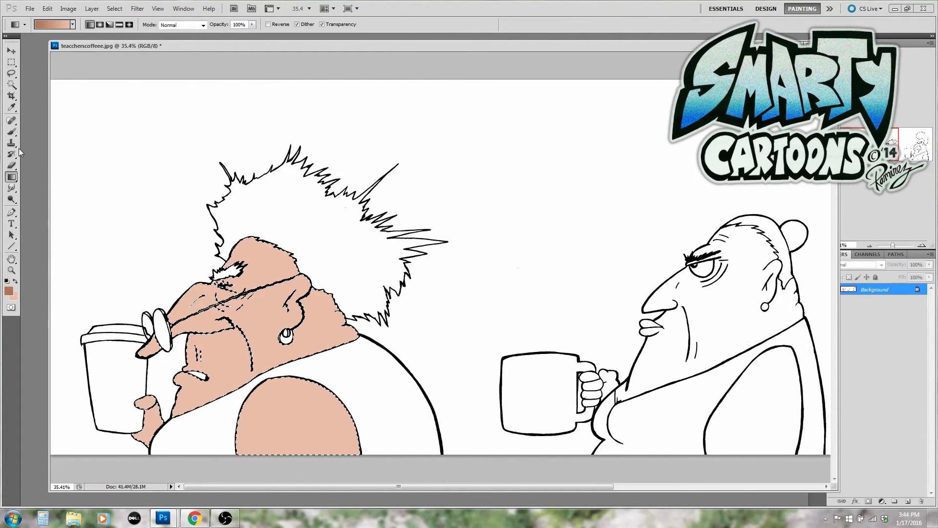
Set up the Brush Tool with a soft round 135 px tip, 0% hardness and 70% opacity
click(14, 132)
click(49, 25)
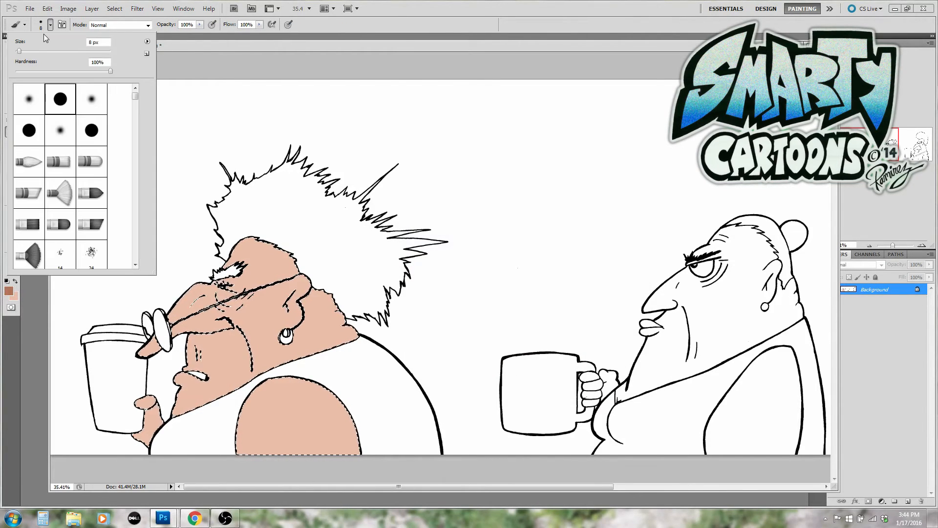
click(86, 103)
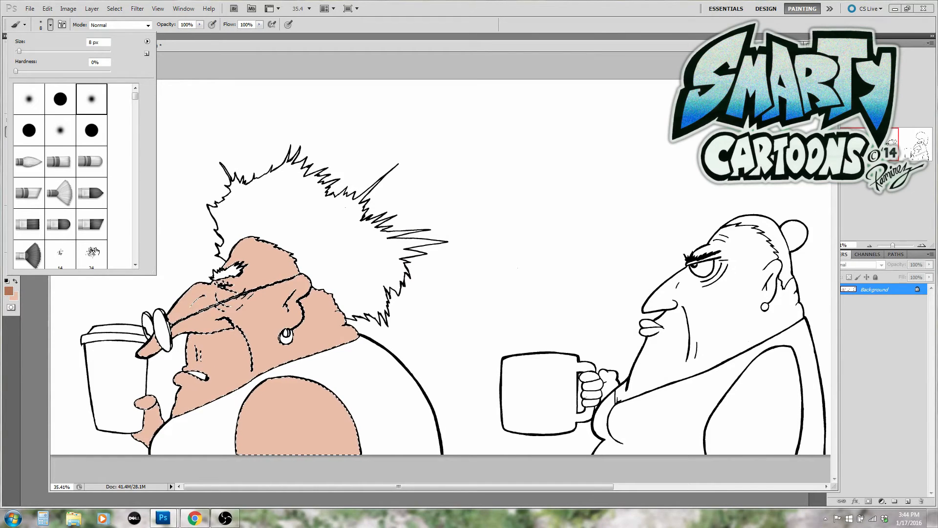
click(54, 51)
click(60, 51)
click(73, 51)
click(200, 24)
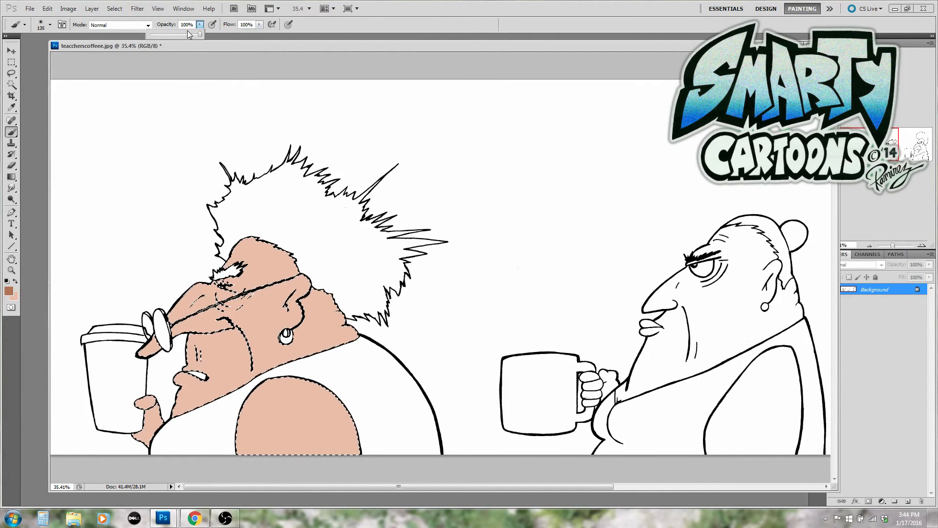
Paint soft brown shading along the edges of the left character's forehead, neck, face, arm and hand
click(249, 232)
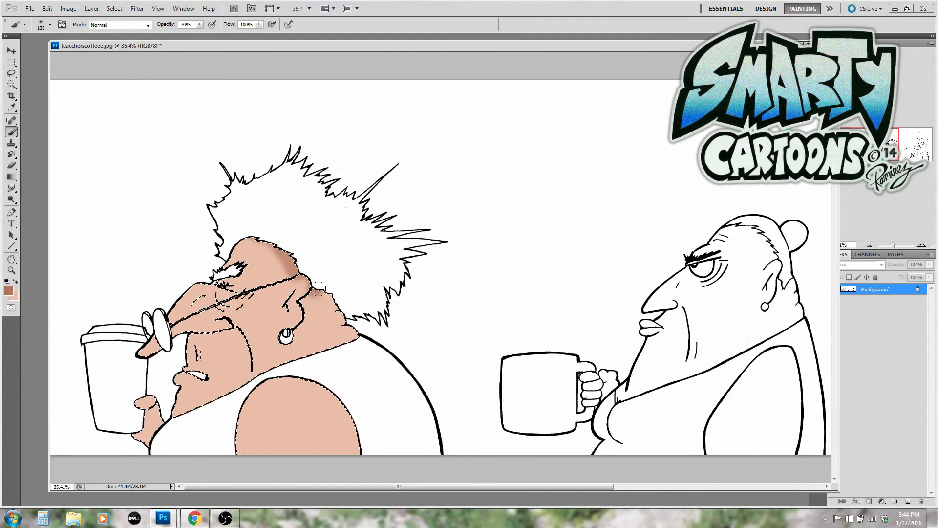
drag(319, 287, 296, 331)
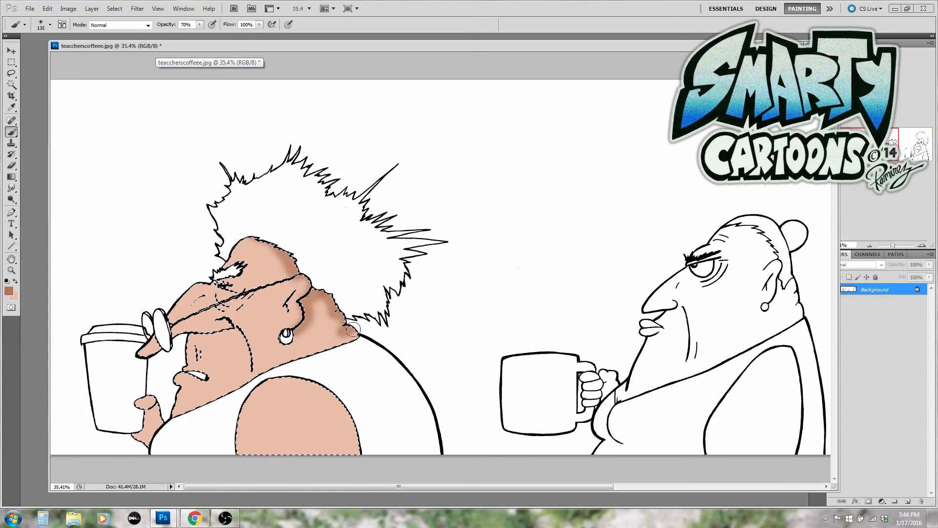
drag(299, 375, 335, 411)
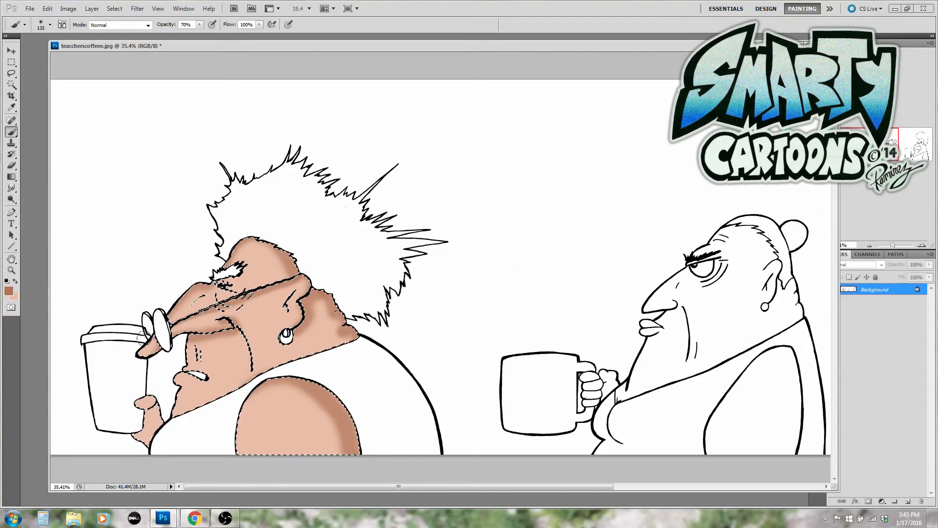
drag(189, 342, 174, 379)
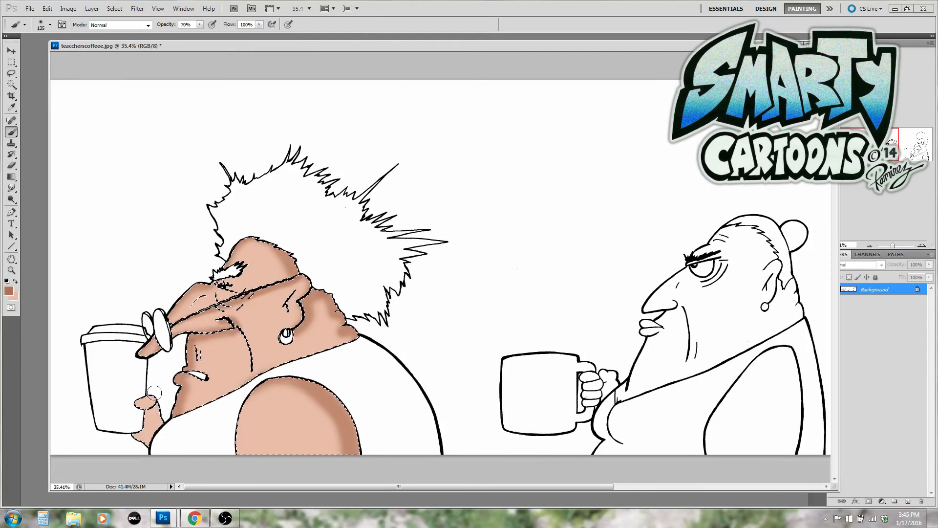
drag(146, 413, 145, 427)
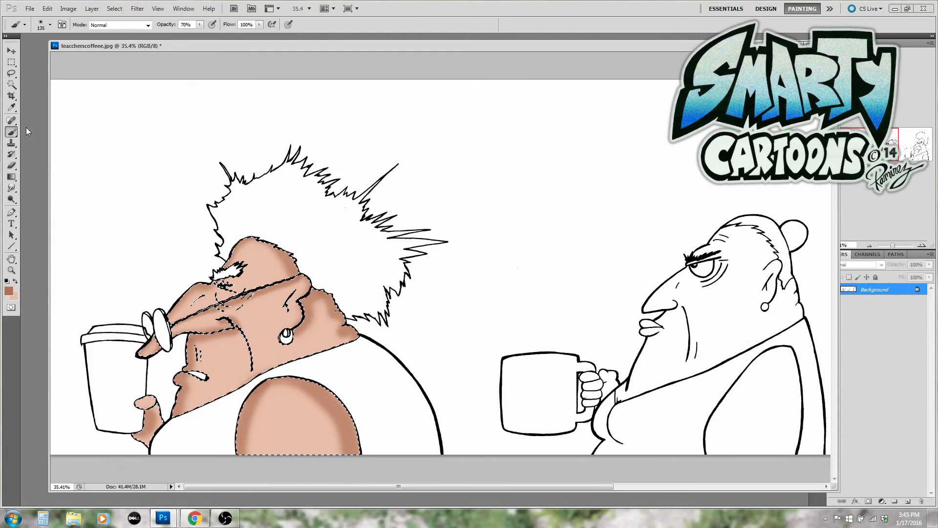
Choose a pale peach highlight tone, #f7e2d8, and swap it to the background so brown is the foreground colour
click(9, 291)
click(415, 253)
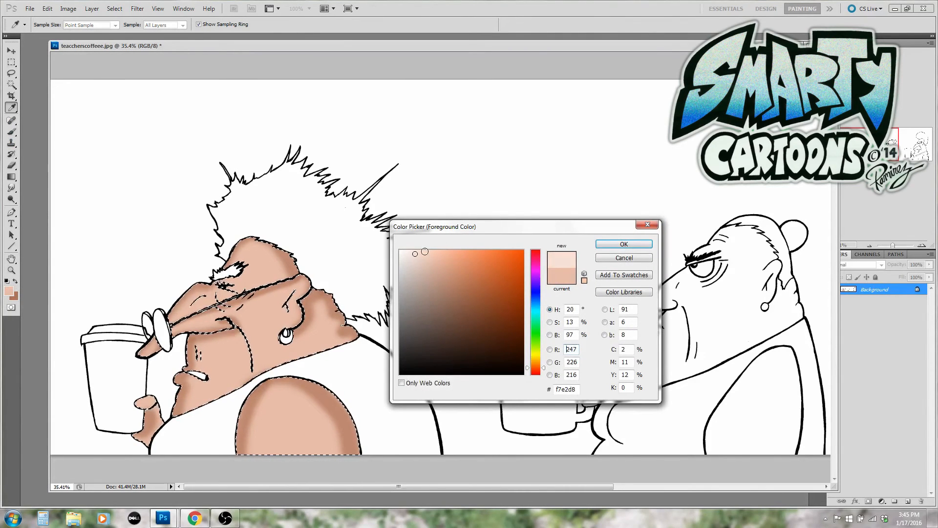
click(610, 245)
key(b)
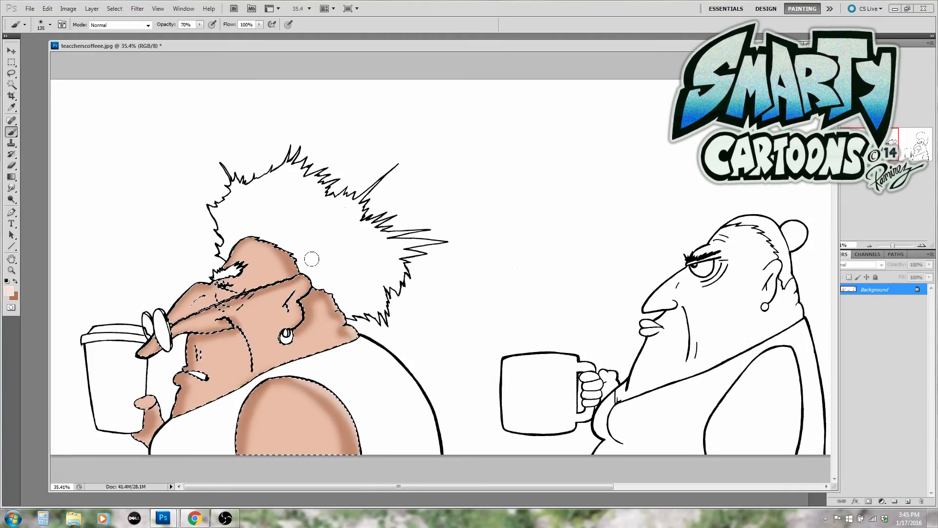
click(15, 281)
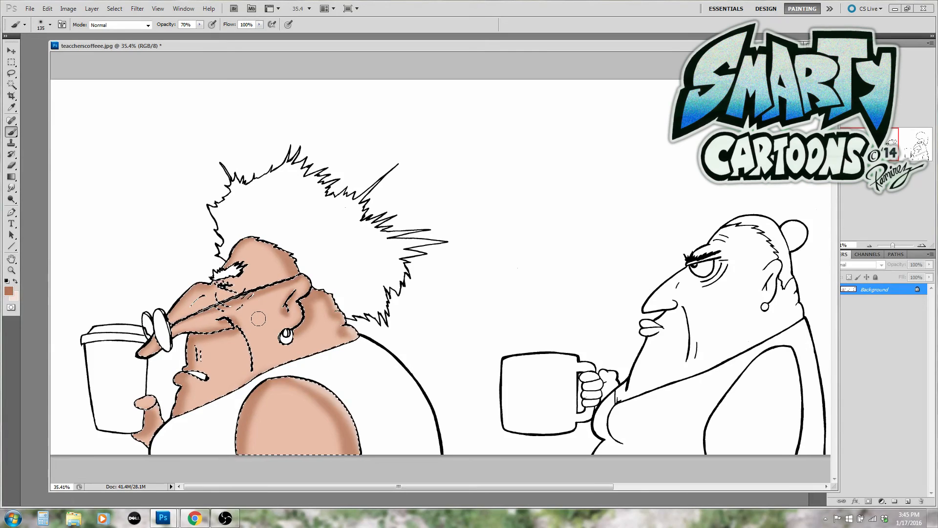
Deselect the shaded skin, select the left character's earring with the Magic Wand Tool, and return to the Brush Tool
key(ctrl+d)
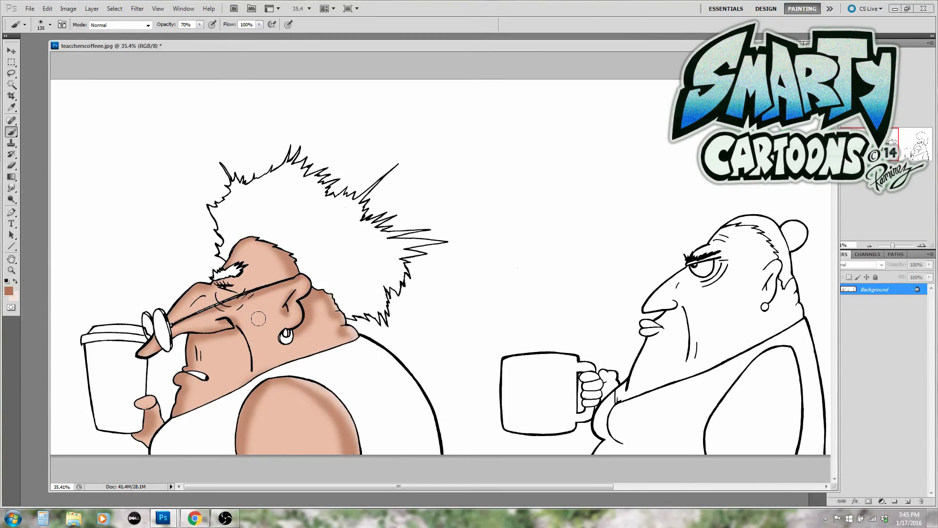
scroll(259, 319, down, 3)
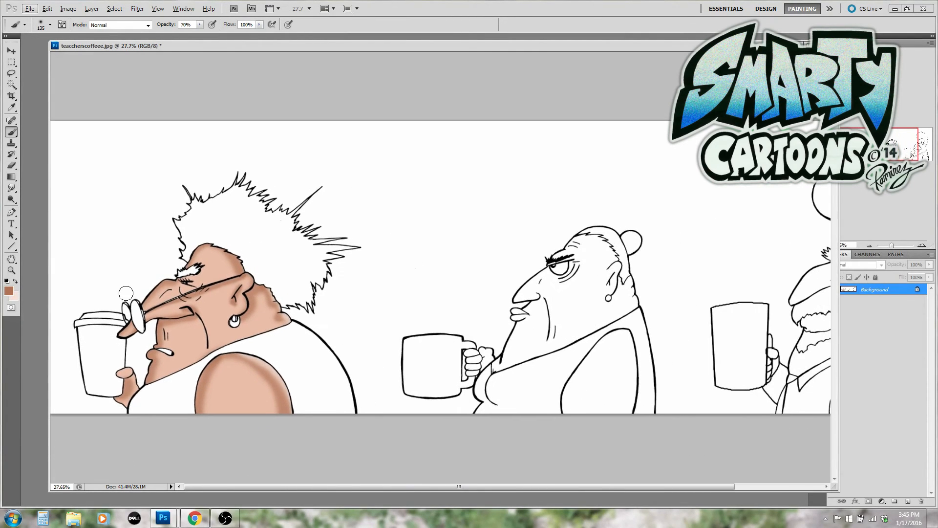
key(alt+w)
click(234, 318)
click(234, 319)
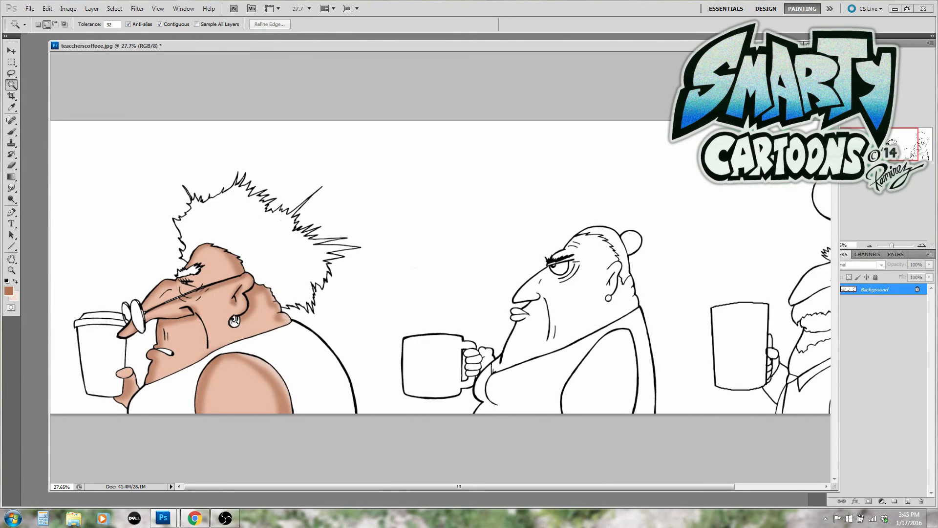
click(11, 131)
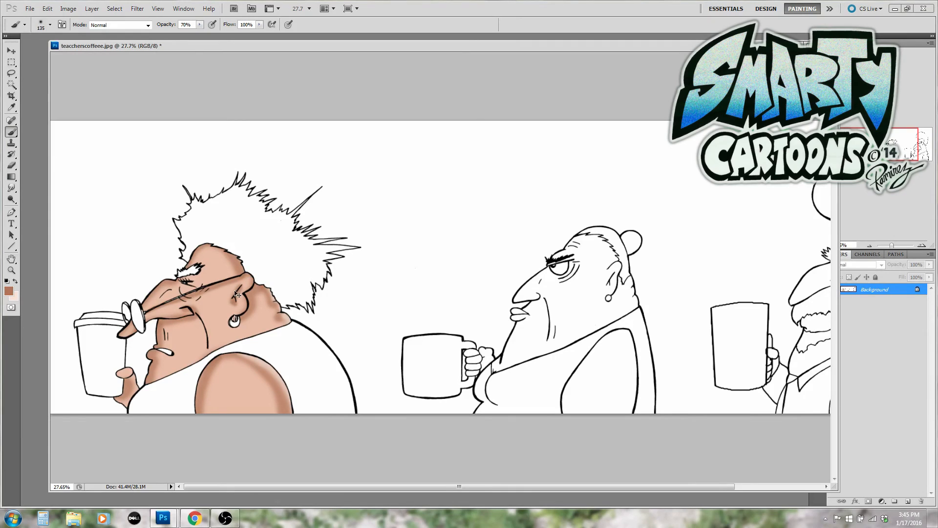
scroll(233, 289, down, 3)
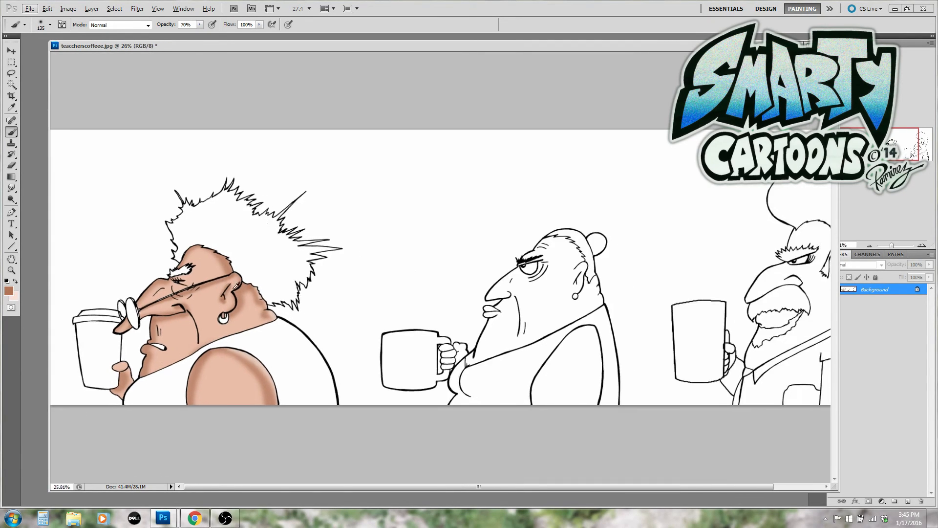